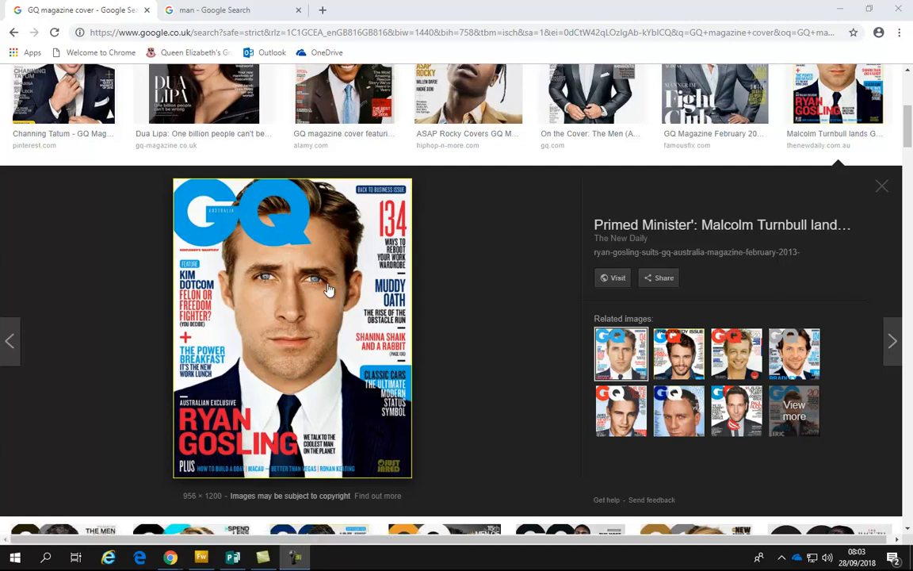
Copy the large photo of the smiling dark-haired man in the grey T-shirt from the "man" image search results.
click(226, 12)
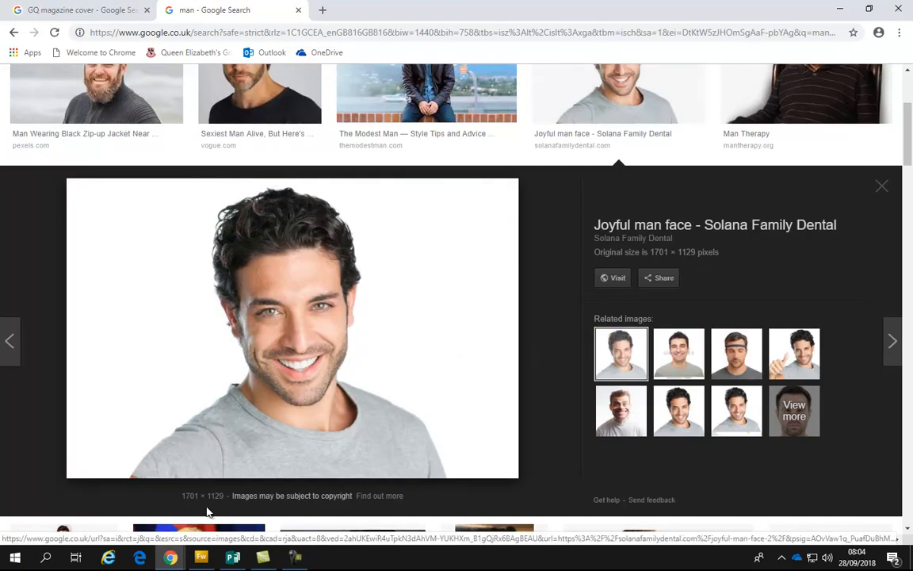
right_click(301, 320)
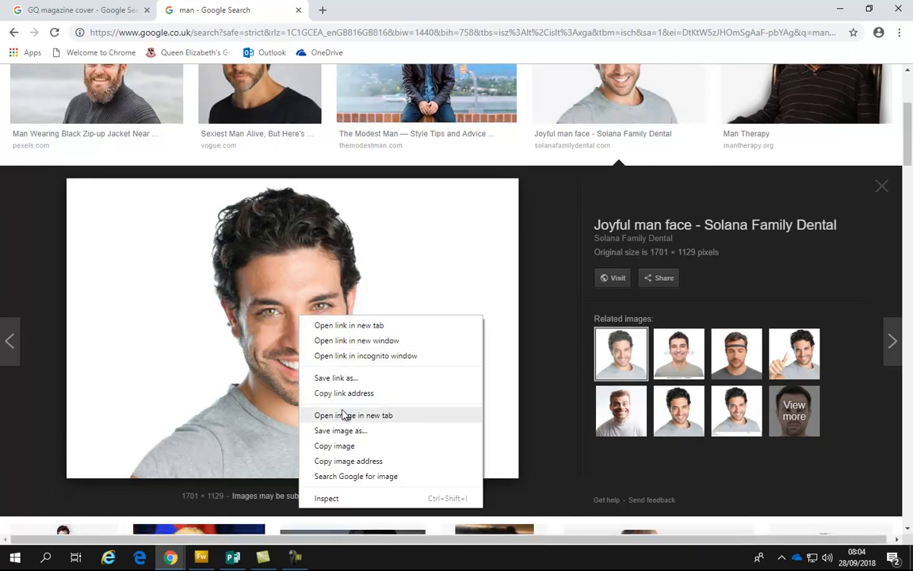
click(340, 449)
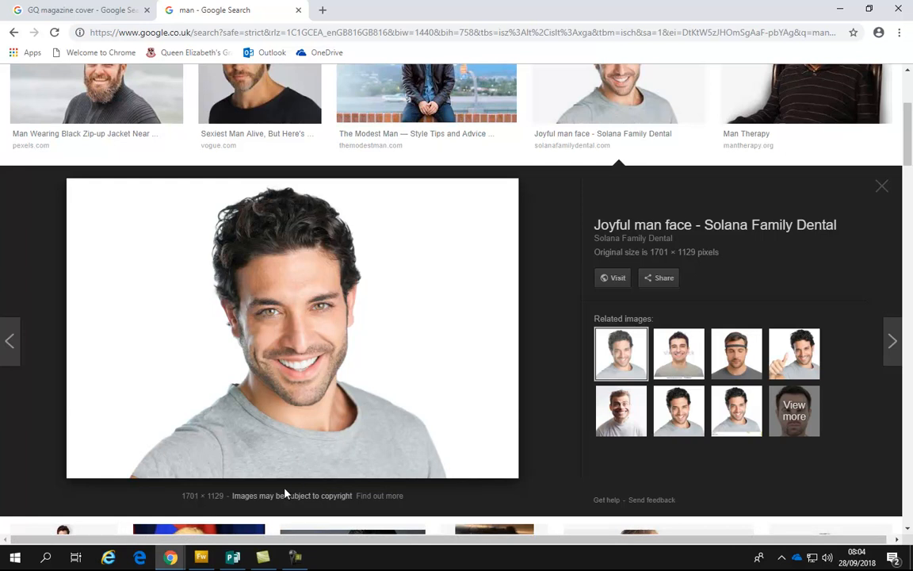
Switch to Adobe Fireworks, create a 1701 x 1129 pixel document with a transparent canvas, and paste the copied photo into it.
click(200, 558)
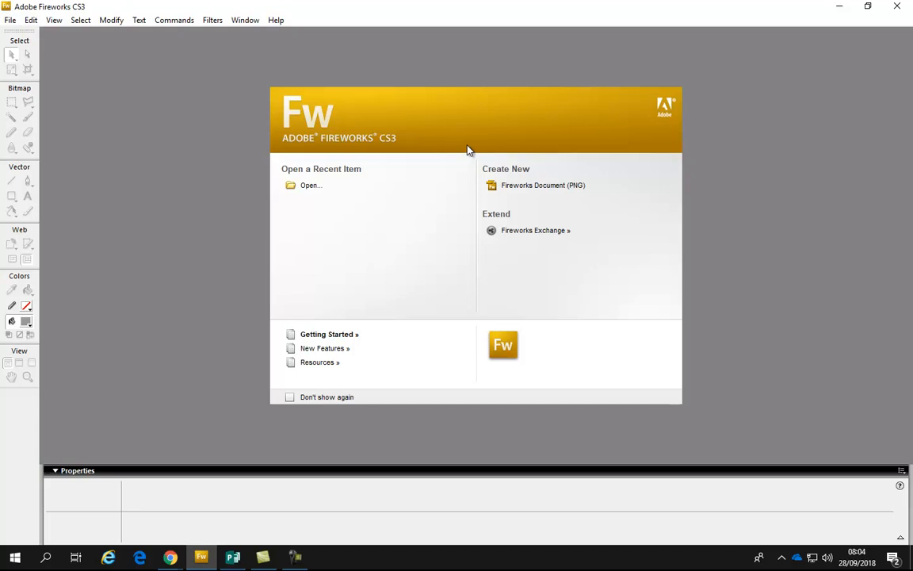
click(539, 187)
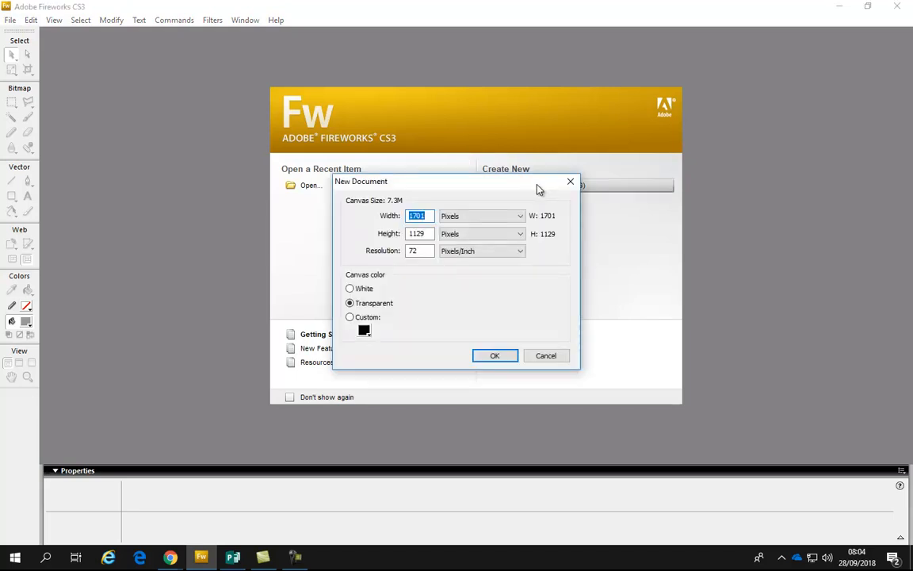
click(496, 356)
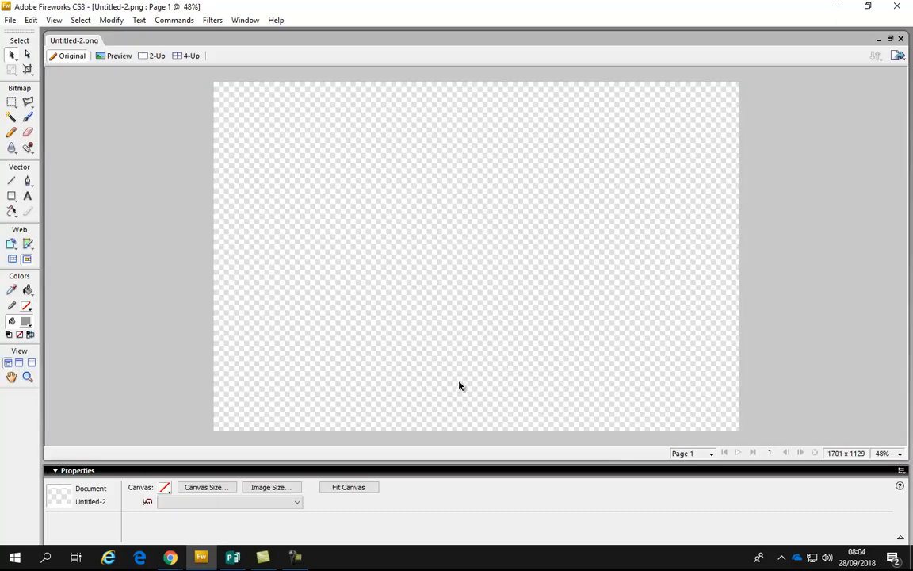
click(166, 489)
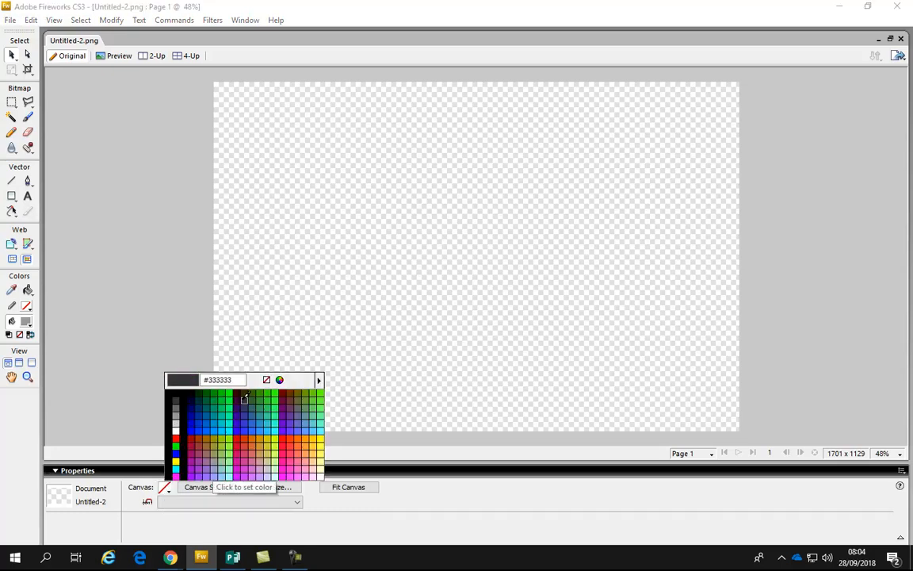
click(266, 380)
right_click(330, 208)
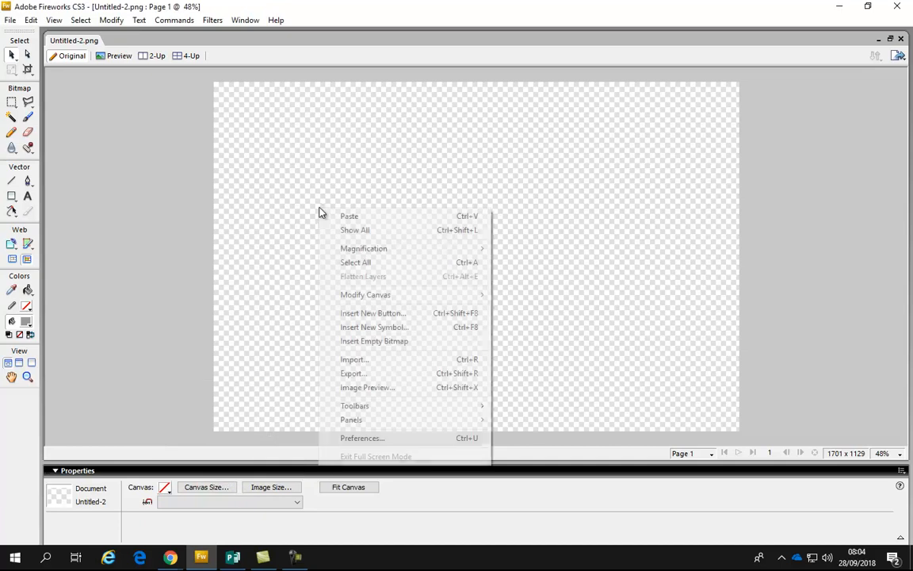
click(347, 214)
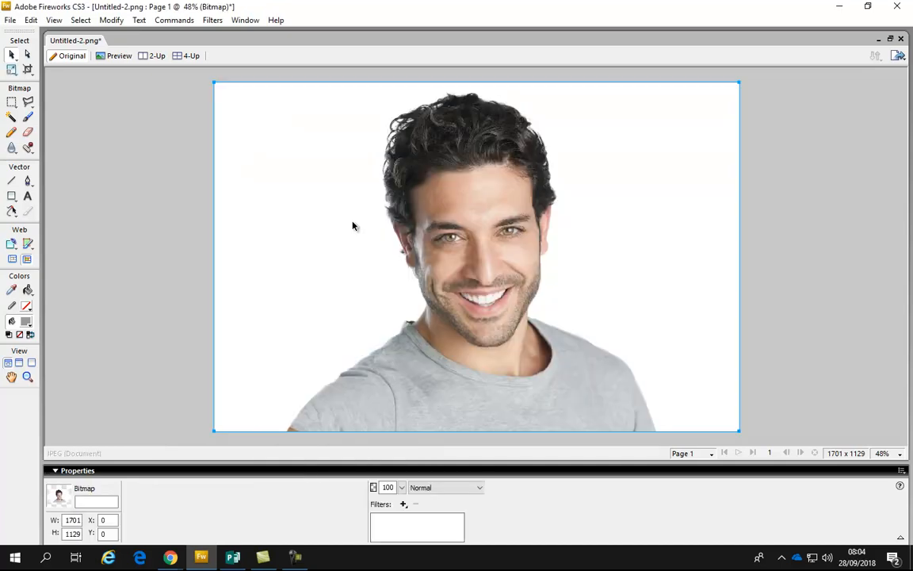
Try deleting the white background with the Magic Wand at tolerance 255, and undo the deletion.
click(11, 118)
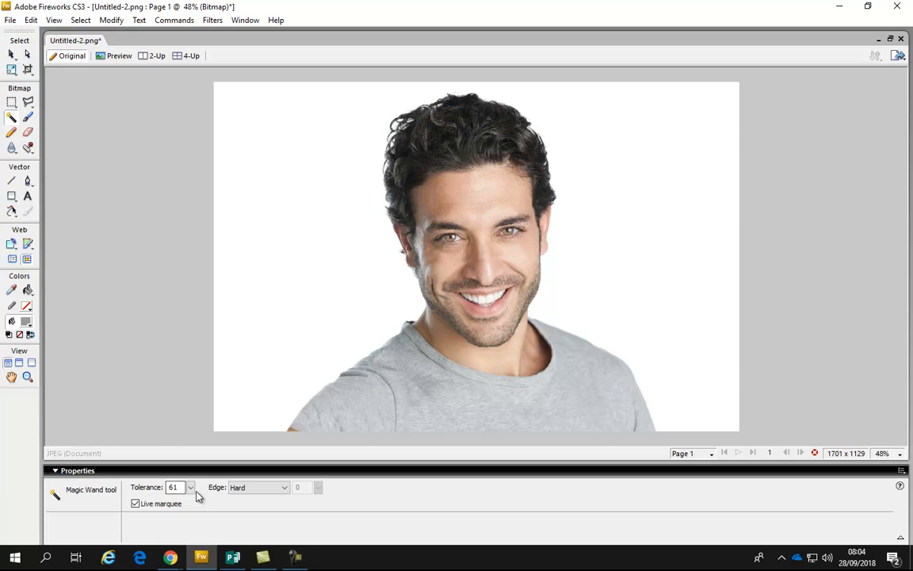
drag(193, 492, 193, 470)
drag(192, 386, 193, 385)
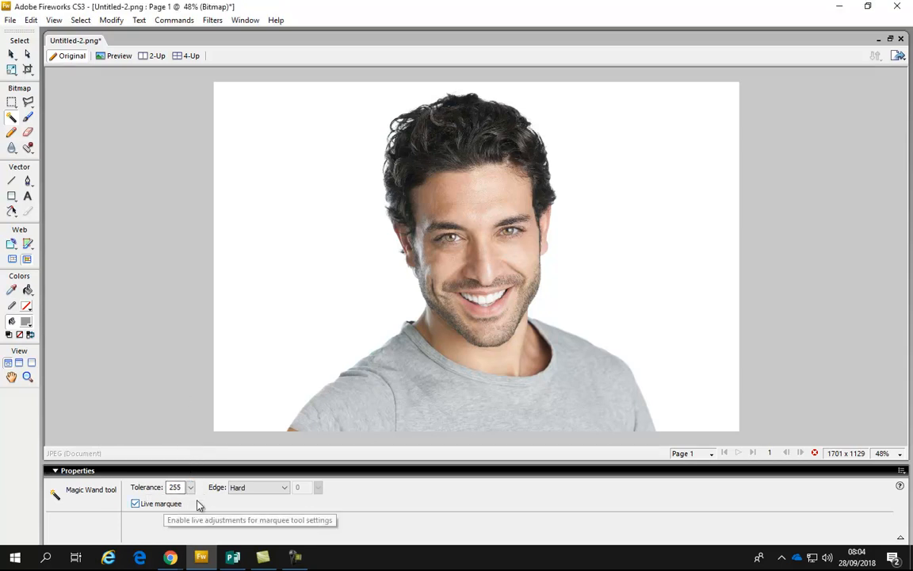
click(292, 220)
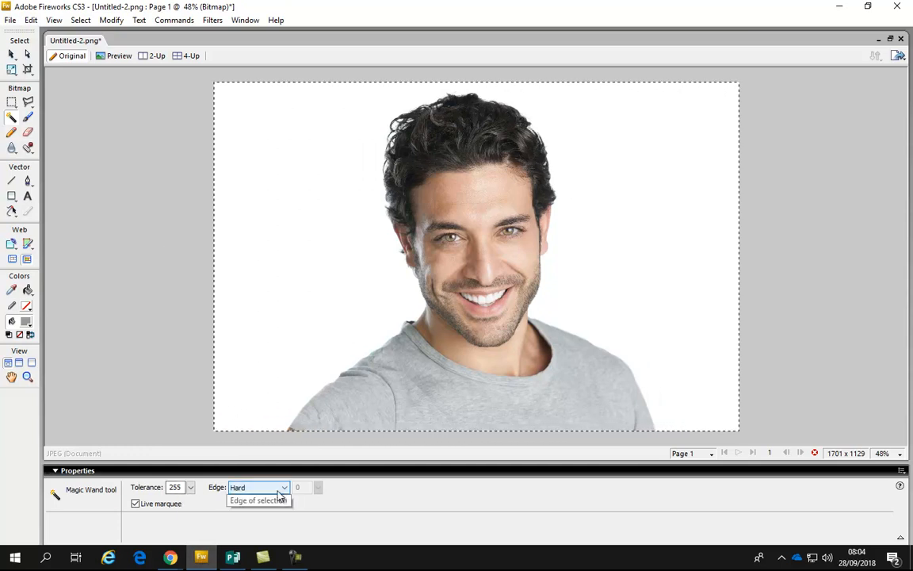
key(Delete)
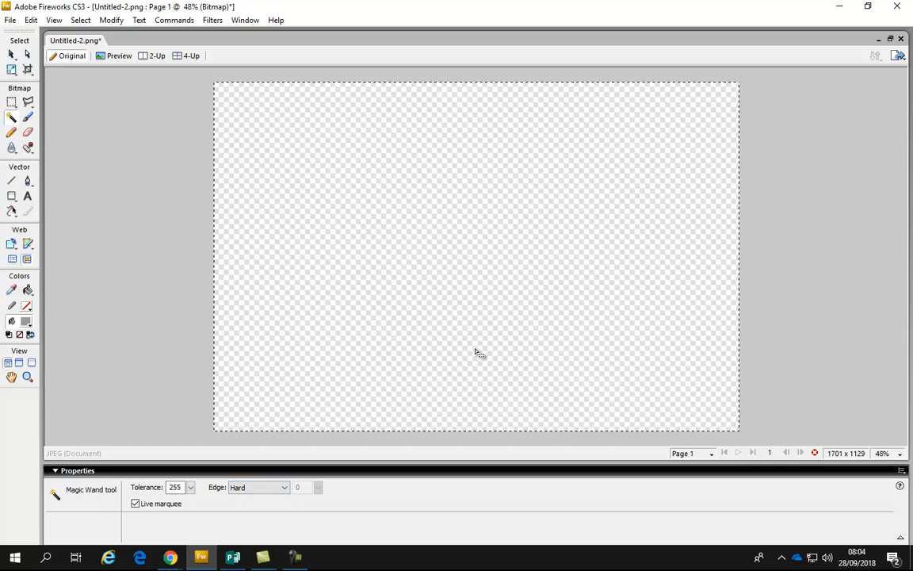
key(ctrl+z)
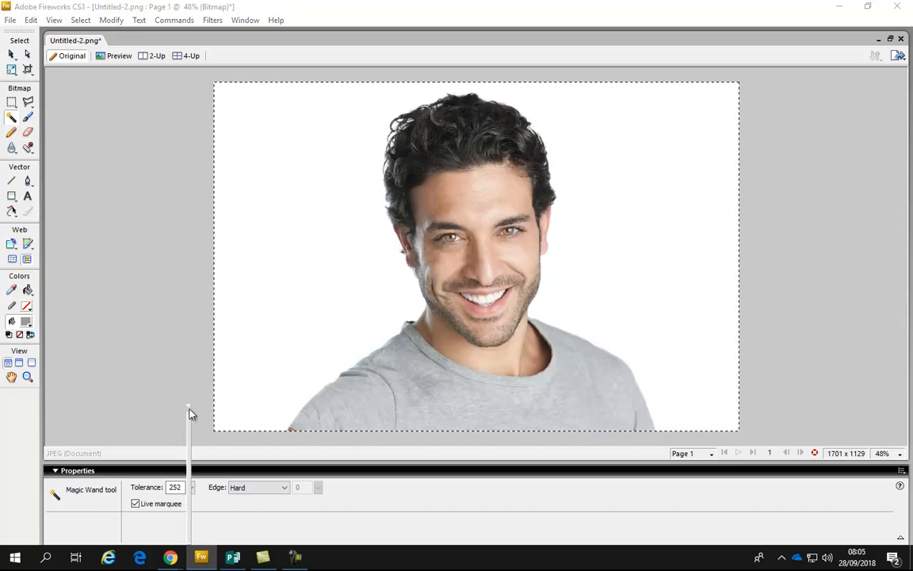
Try deleting the background selection at a Magic Wand tolerance of 81, and undo the deletion.
drag(190, 476, 194, 498)
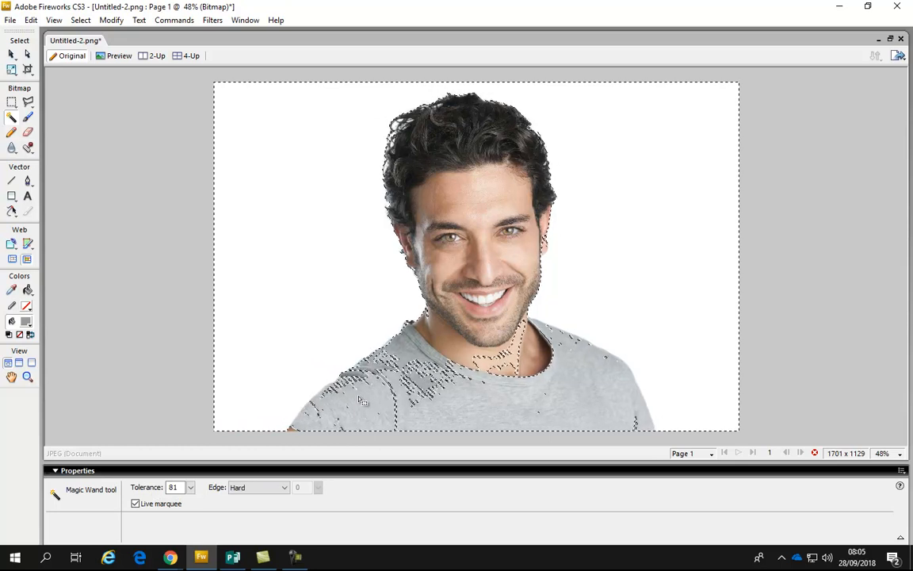
key(Delete)
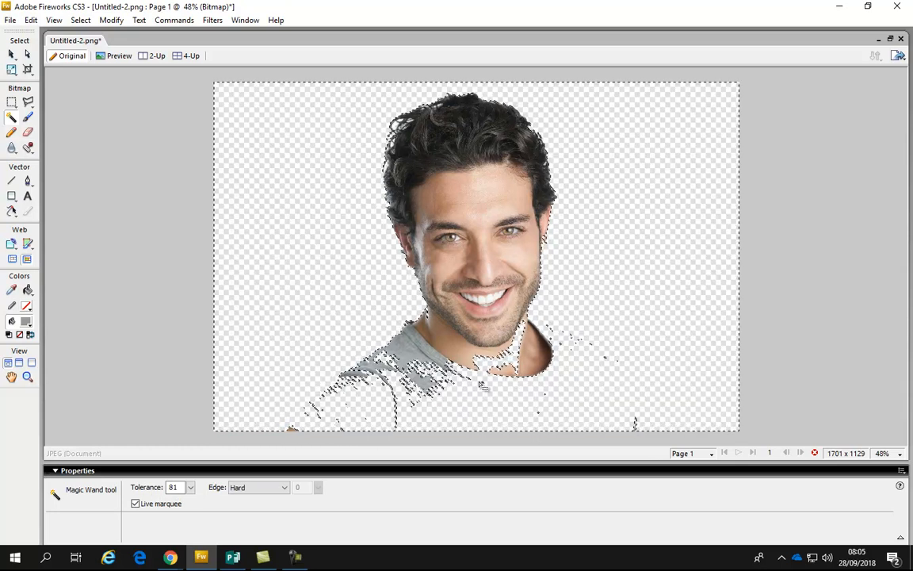
key(ctrl+z)
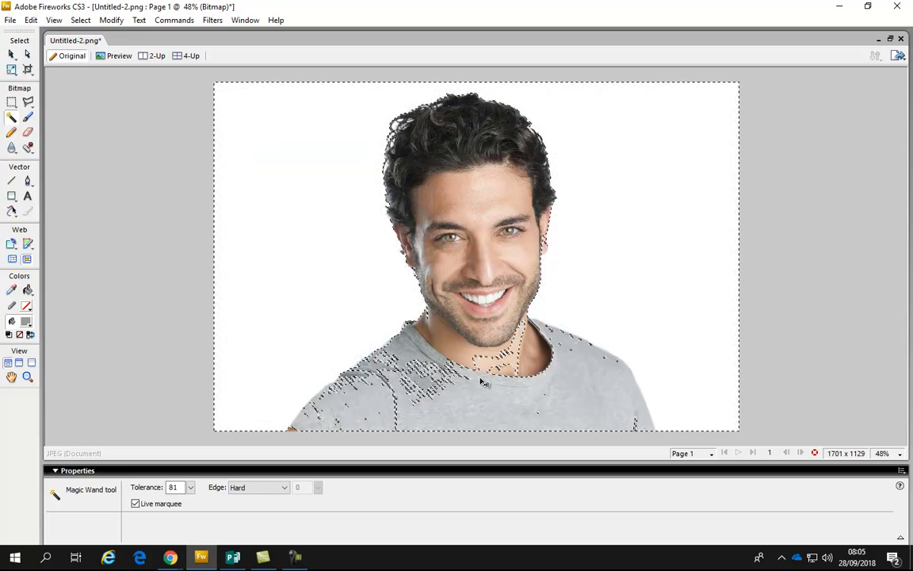
Set the Magic Wand tolerance to 46 and delete the selected white background around the man.
click(190, 488)
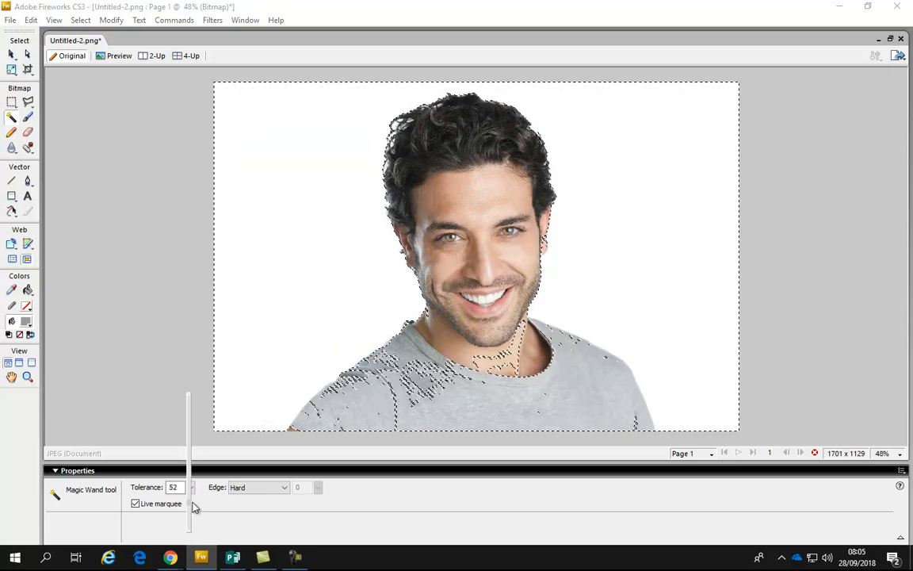
drag(194, 512, 194, 505)
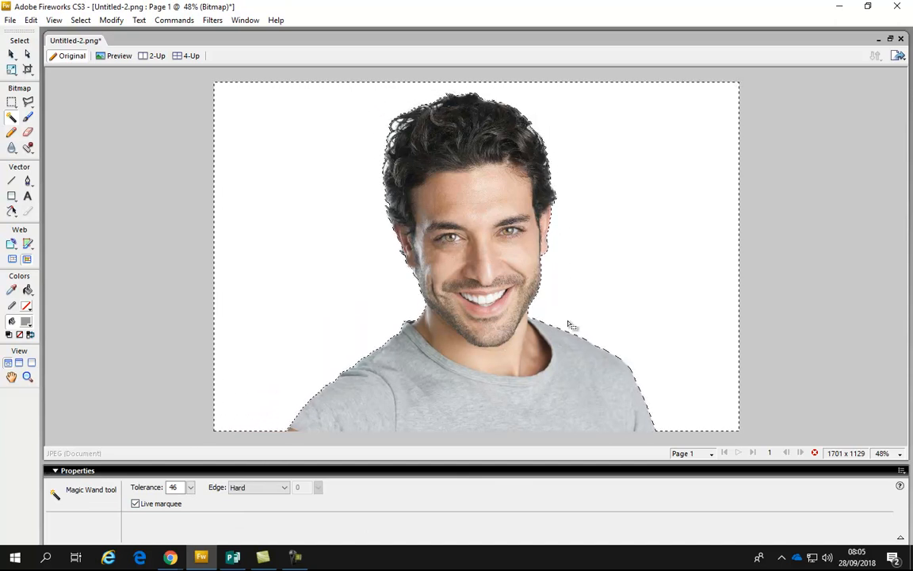
click(699, 388)
key(Delete)
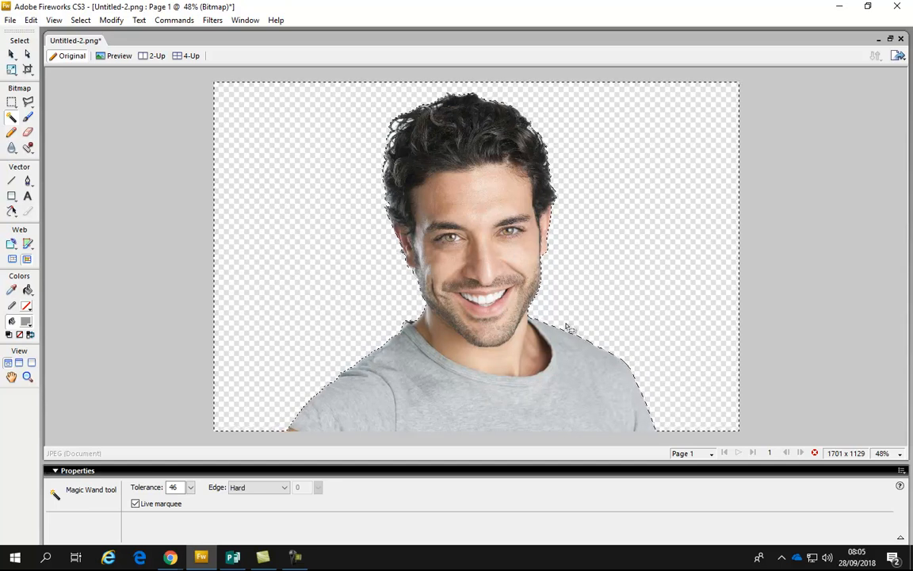
Examine the cut-out's hair edge up close and pick out a leftover white background patch with the Magic Wand.
key(v)
key(ctrl+=)
key(ctrl+=)
key(ctrl+=)
key(ctrl+=)
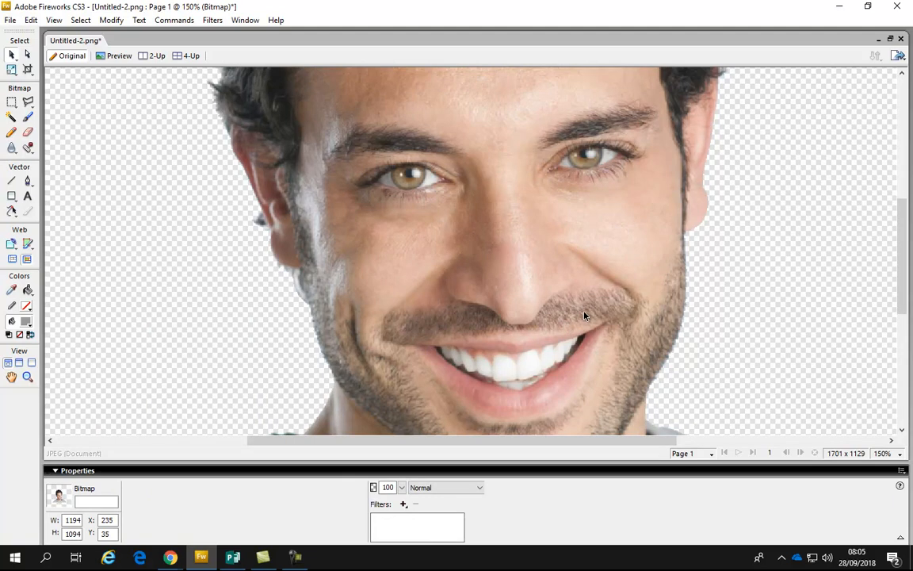
scroll(813, 238, up, 5)
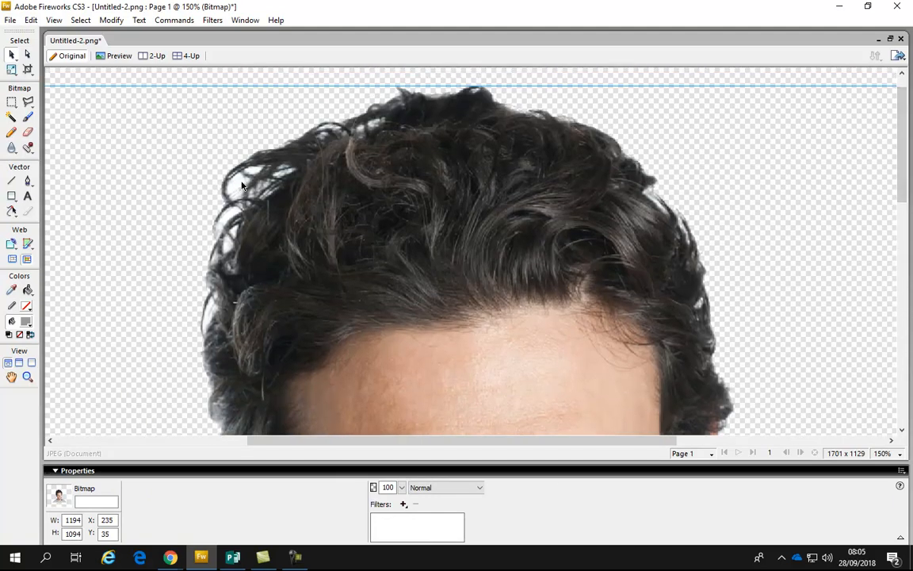
click(11, 118)
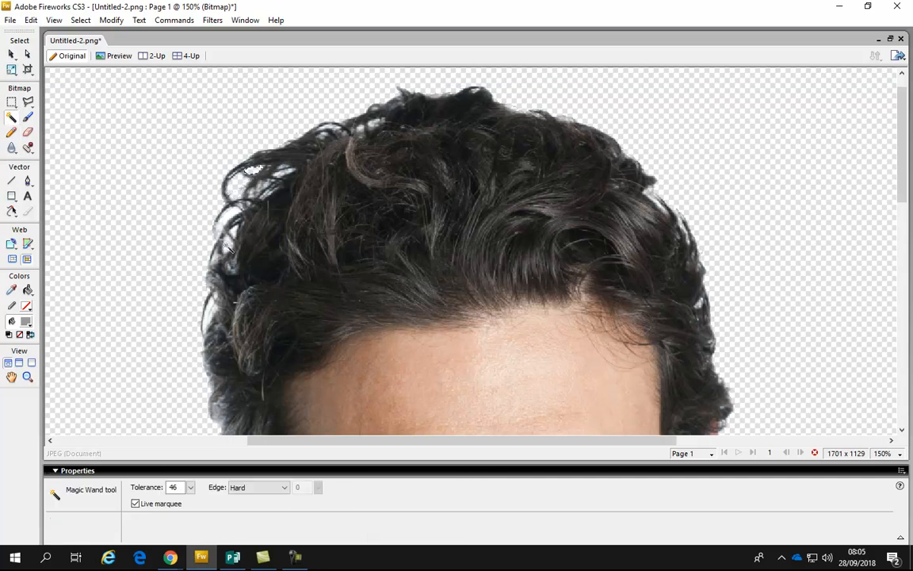
key(ctrl+minus)
key(ctrl+minus)
key(ctrl+minus)
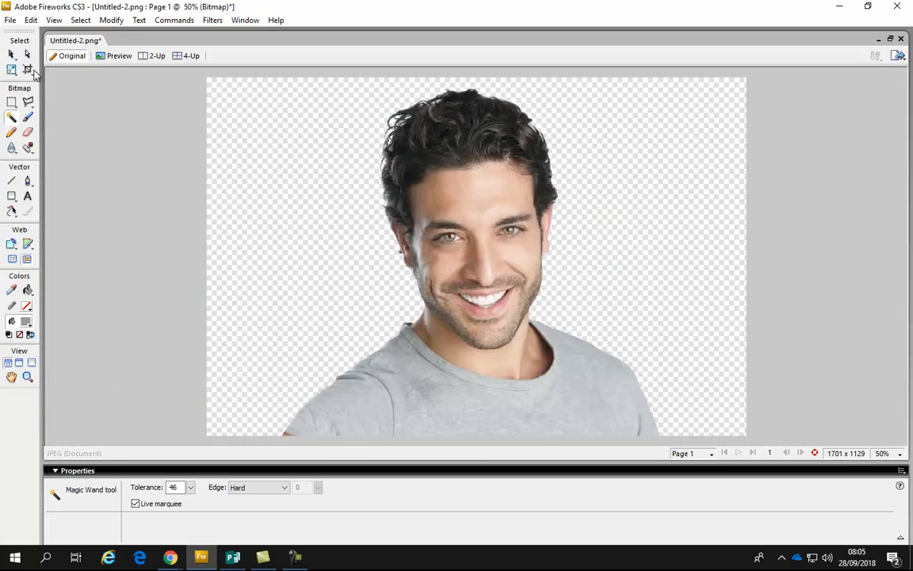
click(12, 54)
click(138, 214)
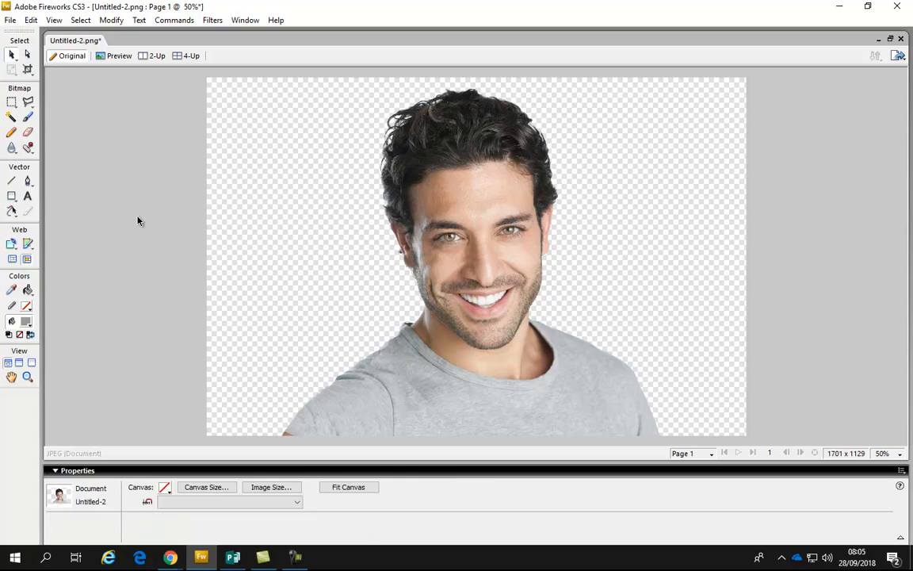
Try erasing the lower edge of the man's sleeve with the square size 33 Eraser, and undo the erasing.
click(28, 133)
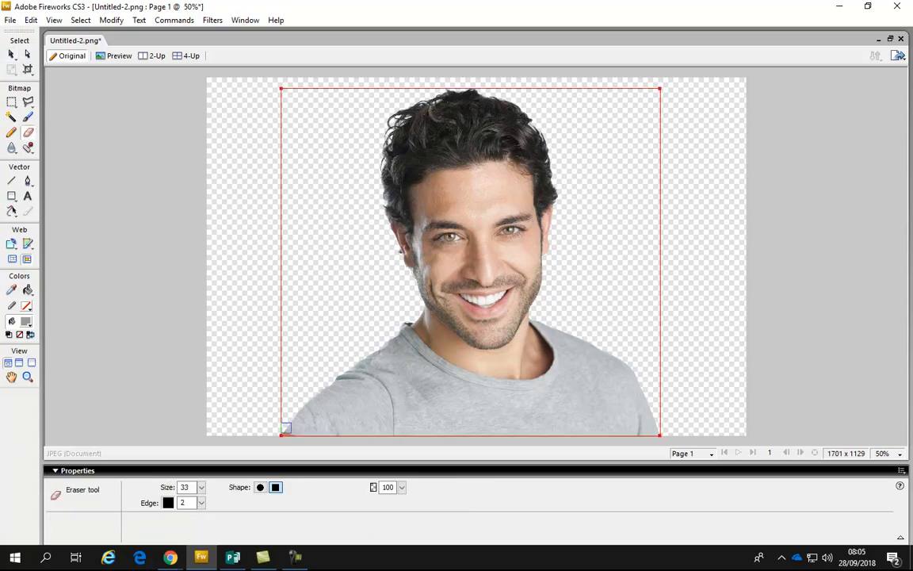
click(289, 429)
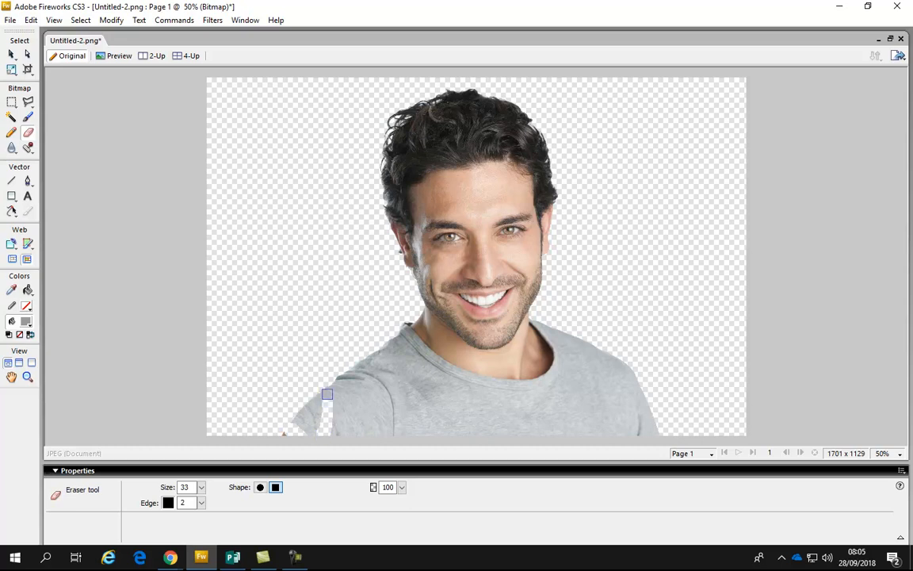
drag(309, 400, 298, 432)
key(ctrl+z)
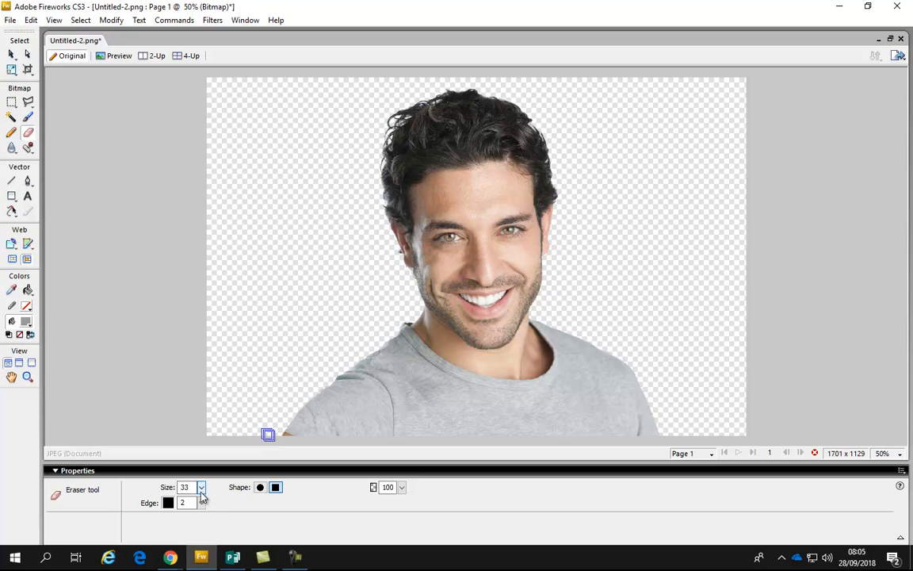
Switch to Publisher and create a blank A4 portrait publication.
click(233, 557)
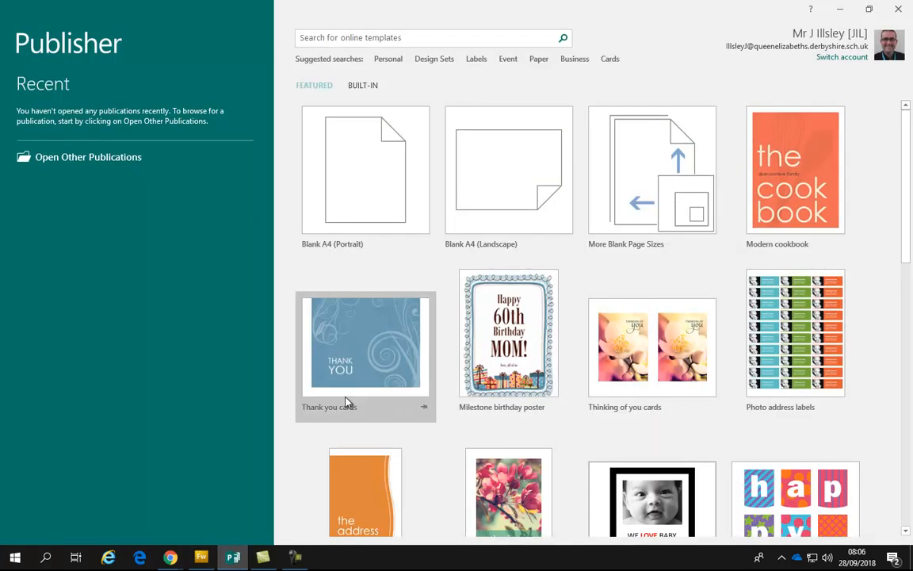
click(365, 180)
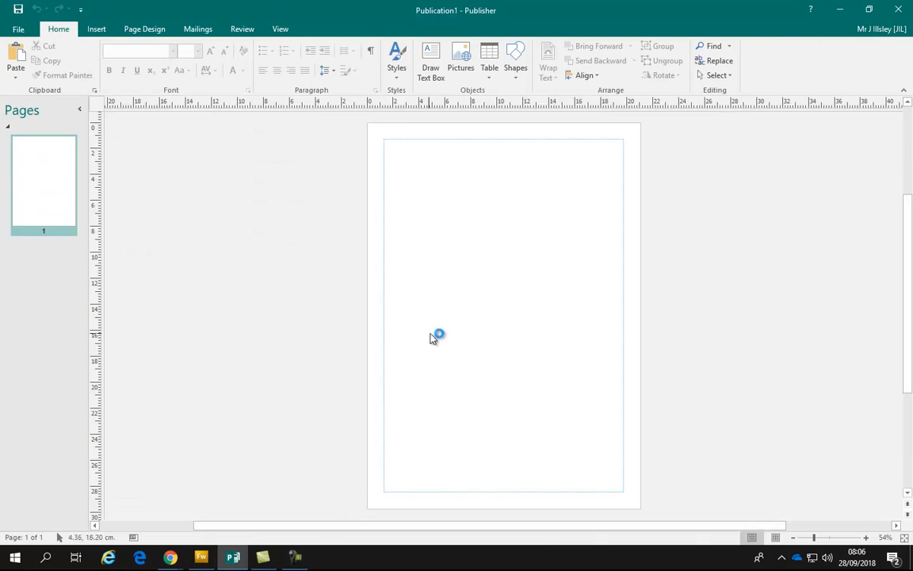
Return to Fireworks, copy the cut-out bitmap of the man, and switch back to the blank Publisher page.
click(201, 557)
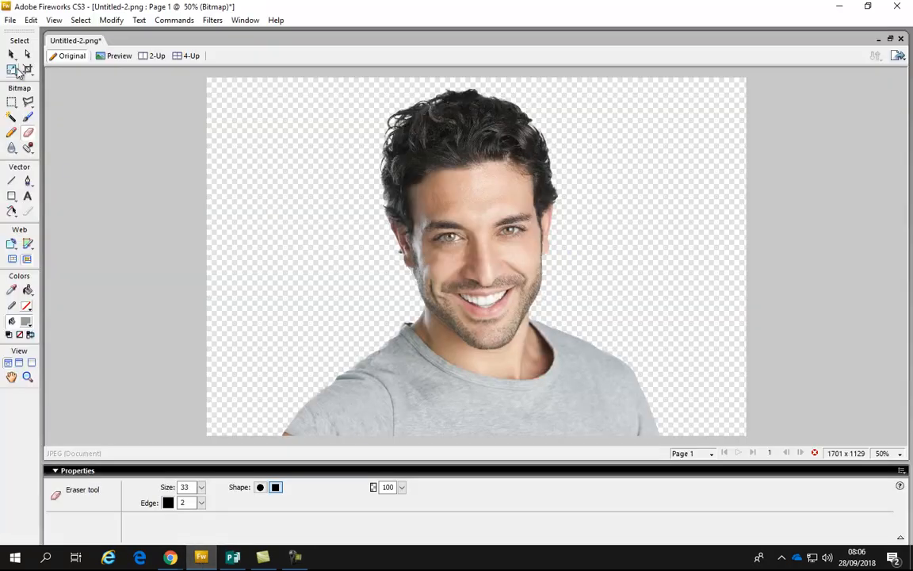
click(10, 55)
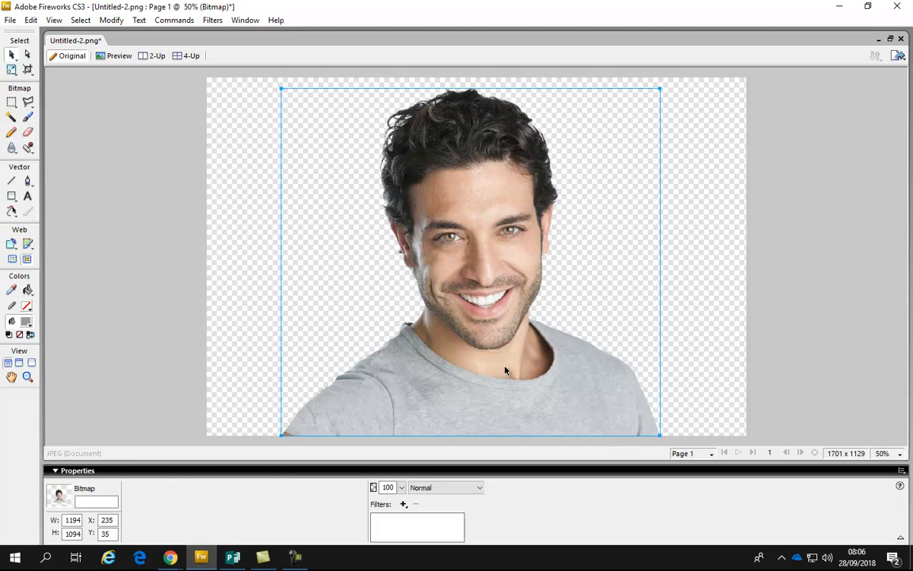
right_click(486, 357)
mouse_move(555, 197)
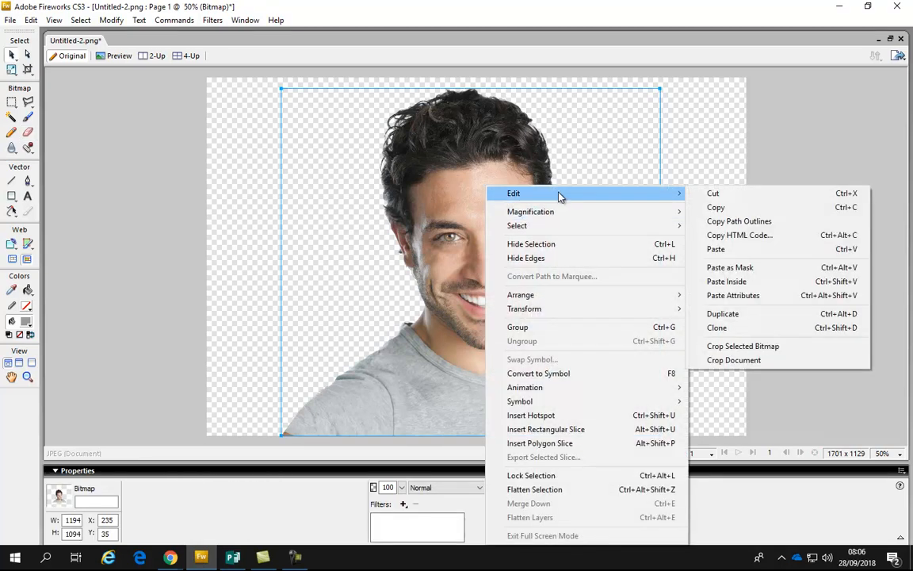
click(716, 206)
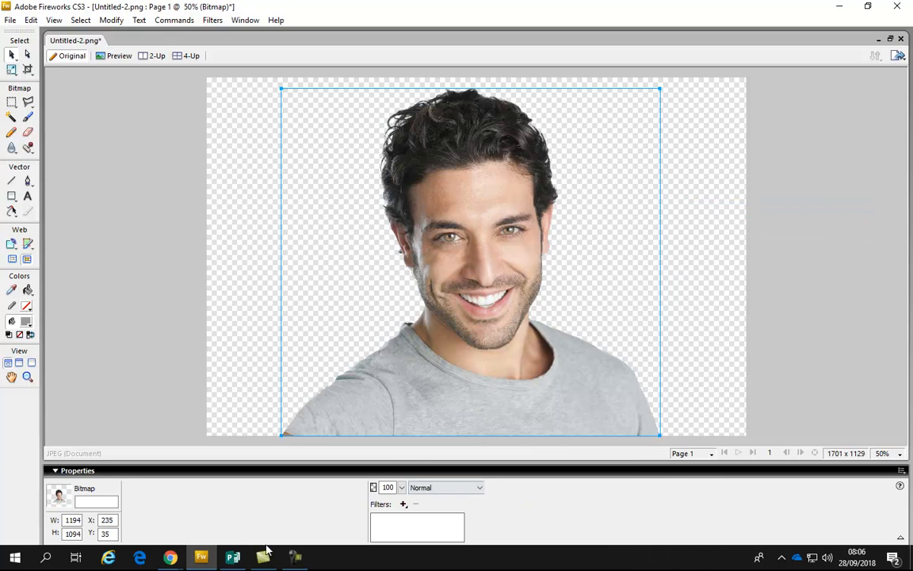
click(233, 557)
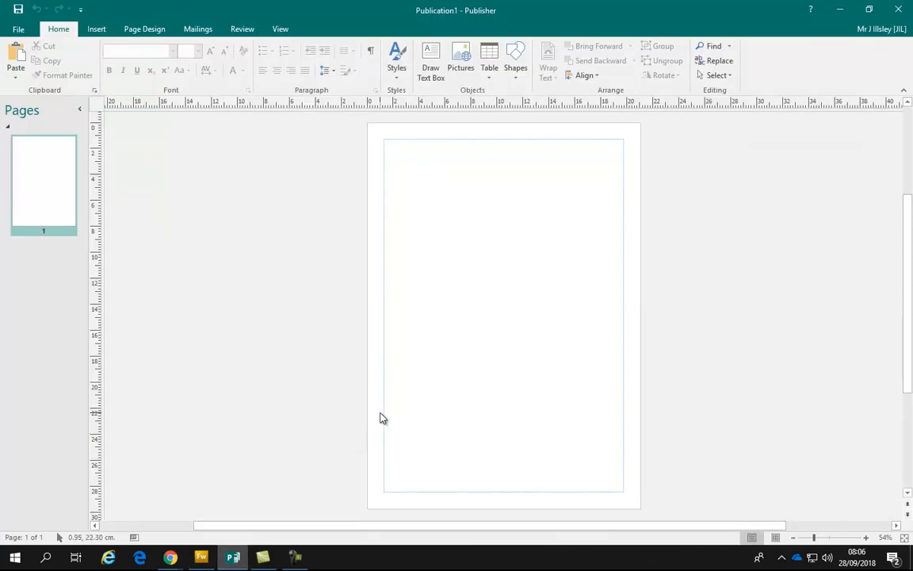
Paste the man's cut-out onto the blank page and enlarge it proportionally to about 23.11 × 21.18 cm.
right_click(411, 425)
click(437, 460)
drag(489, 397, 577, 310)
drag(628, 267, 657, 240)
Switch to Chrome and examine the GQ magazine cover from the image search as a layout reference.
click(171, 557)
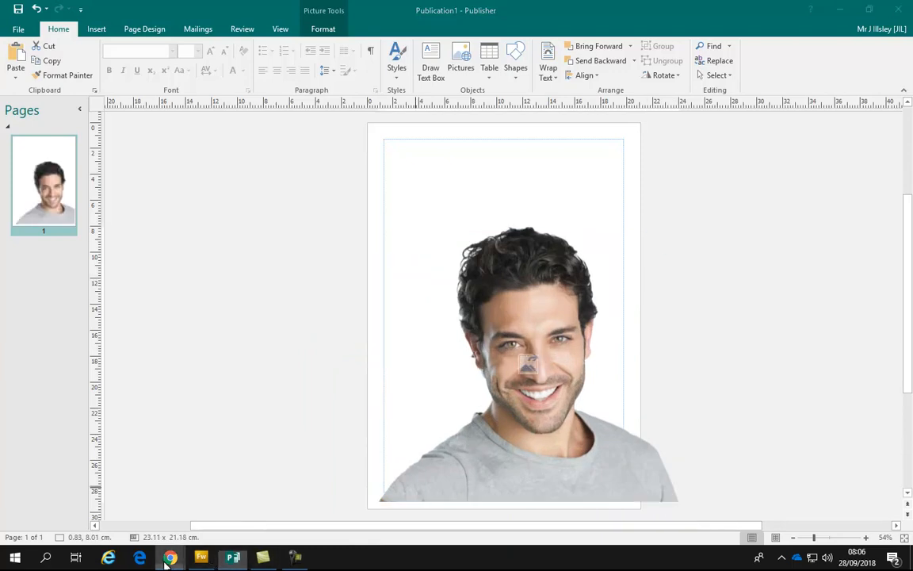
click(179, 534)
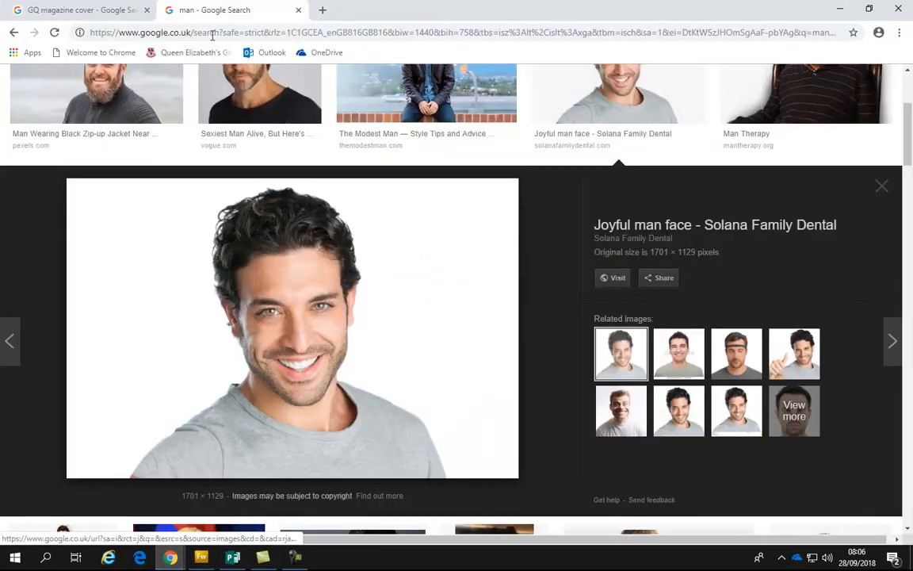
click(89, 14)
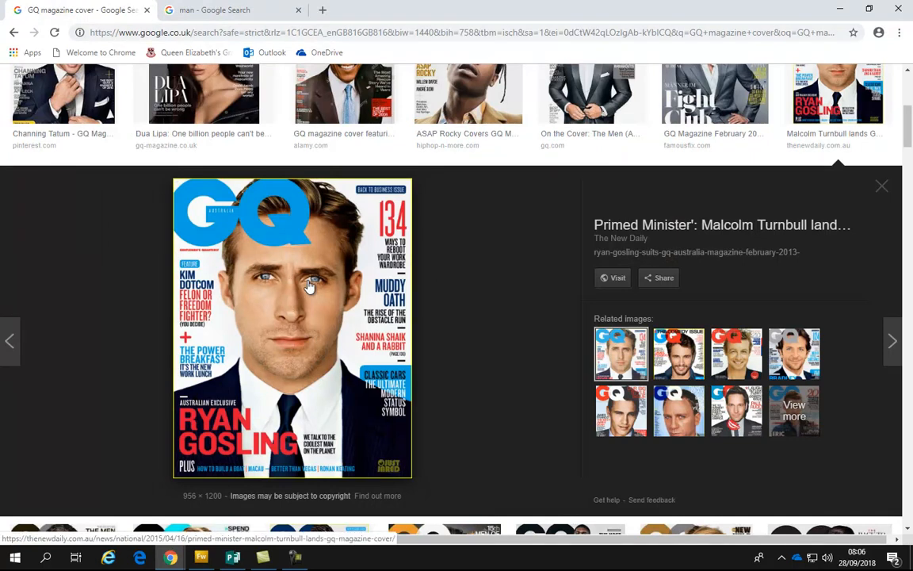
Return to Publisher, enlarge the man's picture to about 27.64 × 25.32 cm and align its base with the page's bottom edge.
click(232, 558)
click(521, 413)
drag(675, 229, 717, 192)
drag(524, 287, 492, 324)
drag(668, 191, 688, 174)
drag(536, 402, 527, 413)
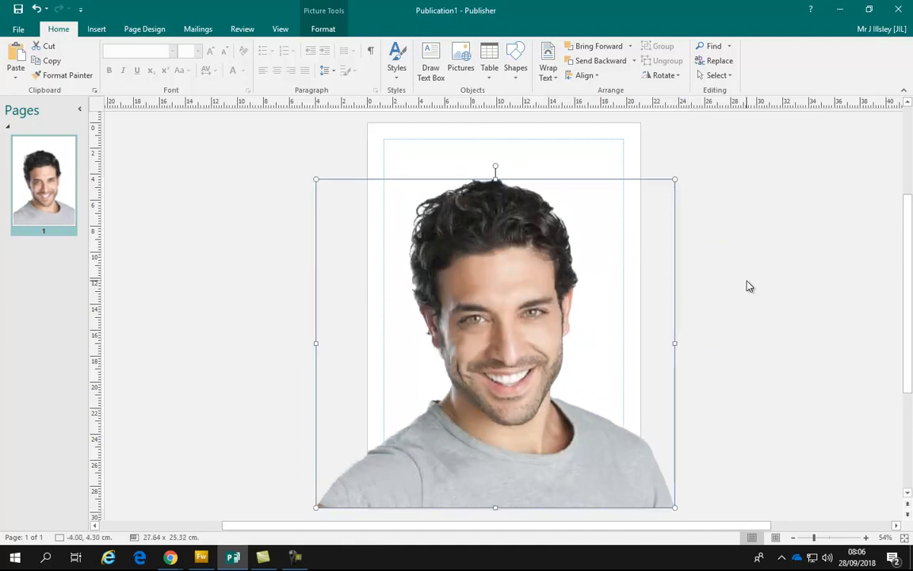
Compare the layout with the GQ reference cover in Chrome, and return to the Publisher page.
mouse_move(230, 561)
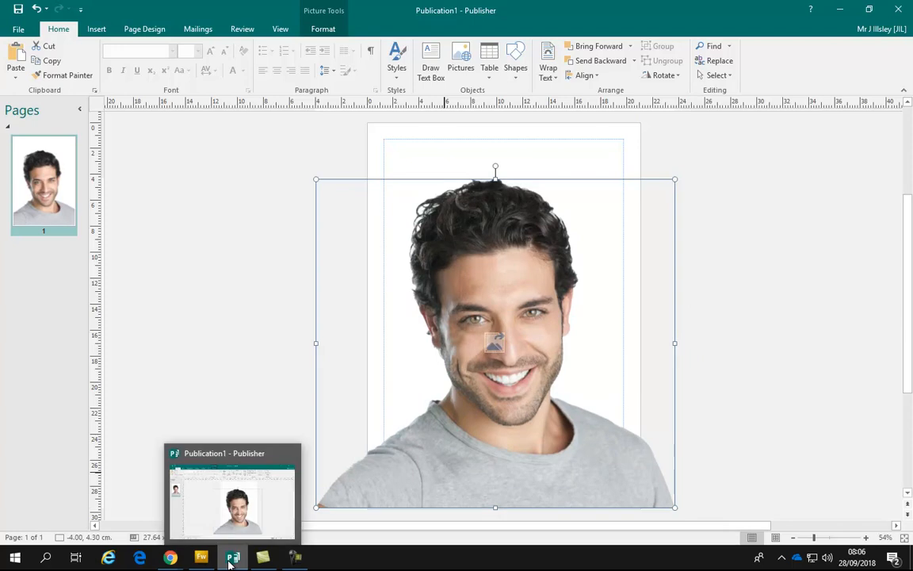
mouse_move(171, 555)
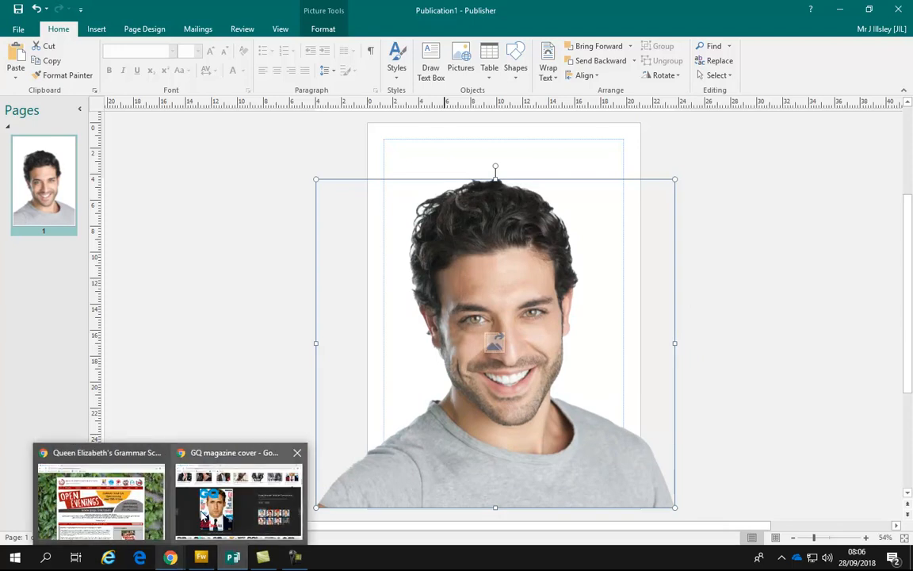
click(184, 466)
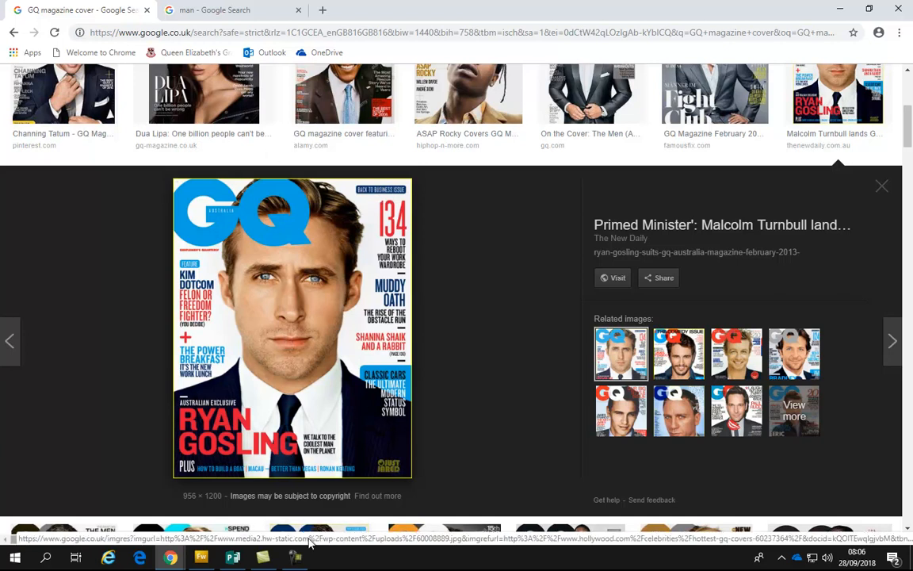
click(234, 557)
Draw a text box about 9.70 × 5.25 cm at the page's upper-left margin corner and enter GQ at size 100.
click(179, 159)
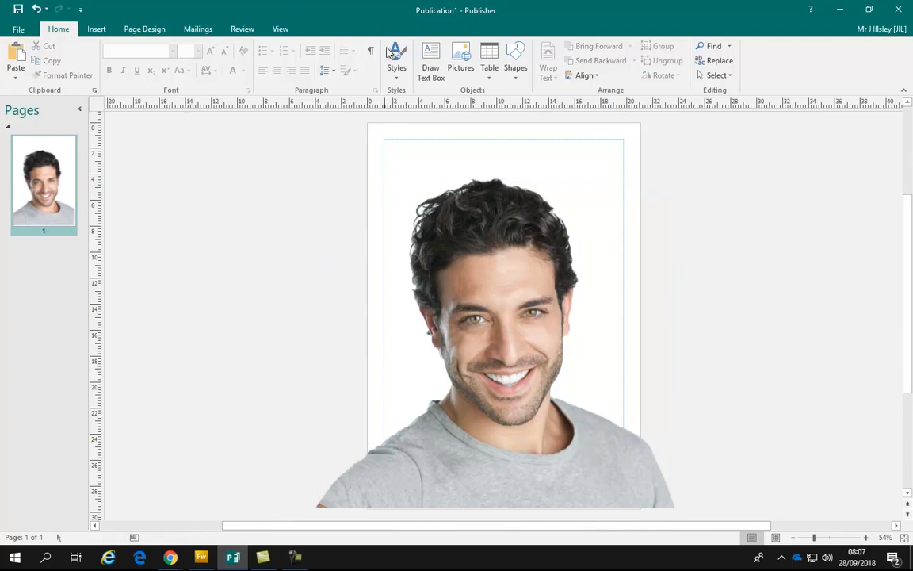
click(431, 62)
mouse_move(384, 141)
mouse_down()
mouse_move(430, 178)
mouse_move(513, 212)
mouse_up()
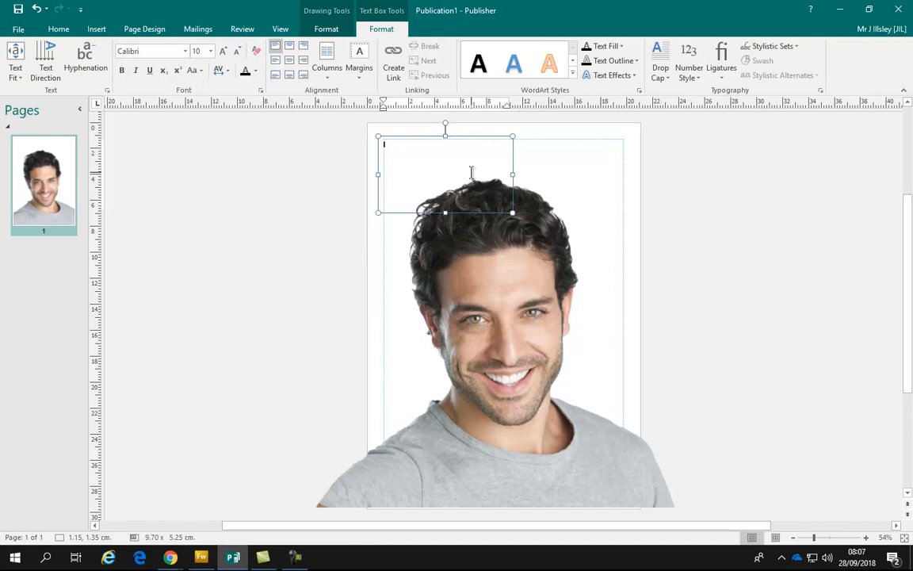
key(ctrl+a)
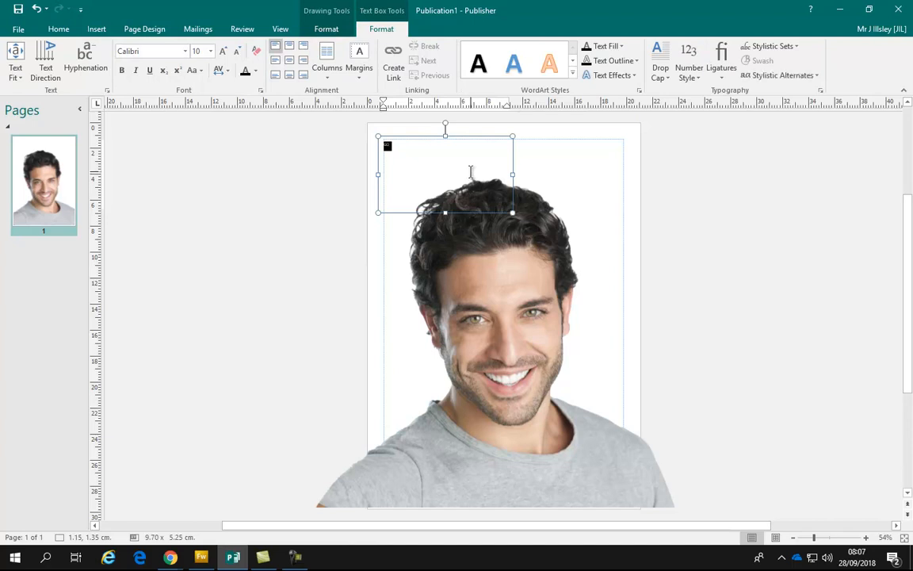
click(222, 52)
click(222, 52)
click(222, 52)
click(222, 52)
click(222, 52)
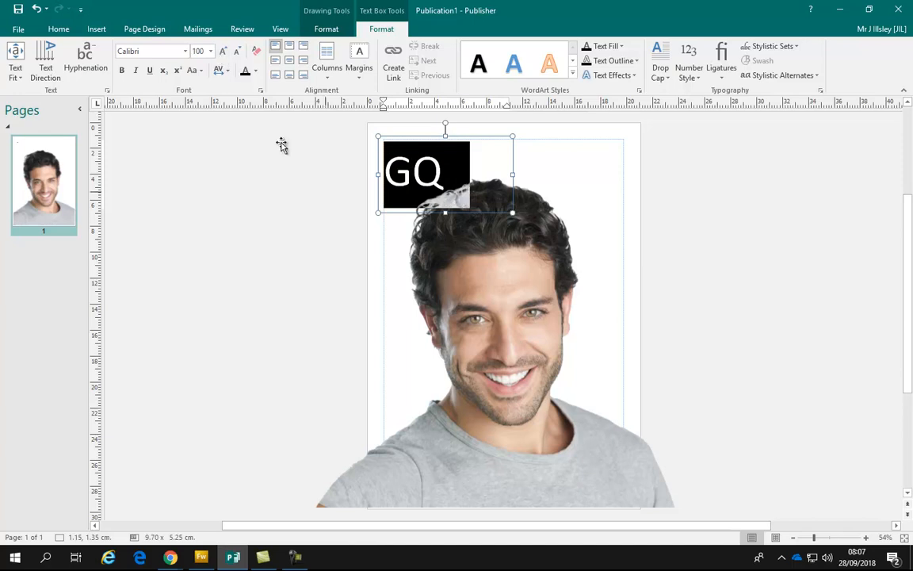
Check the title lettering on the GQ reference cover in Chrome, and switch back to Publisher.
click(181, 565)
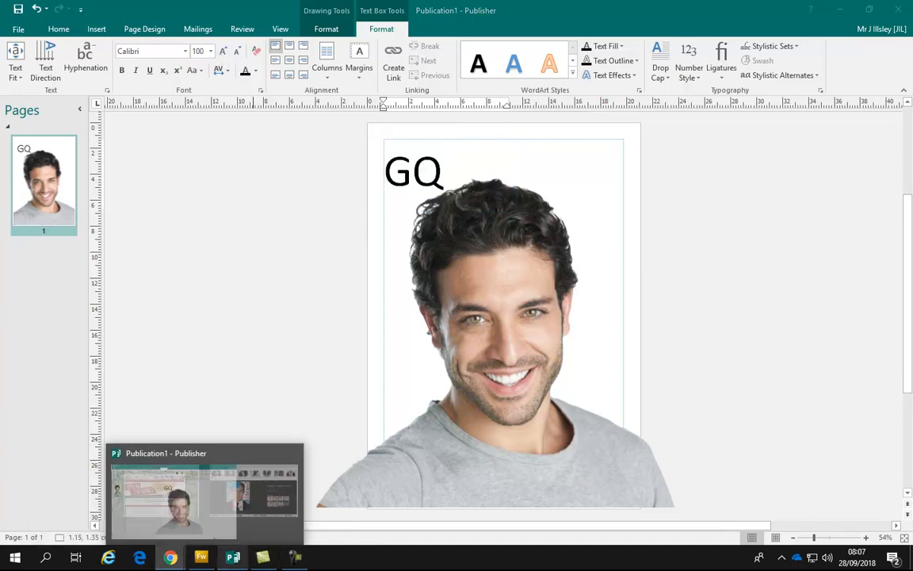
mouse_move(175, 557)
click(195, 538)
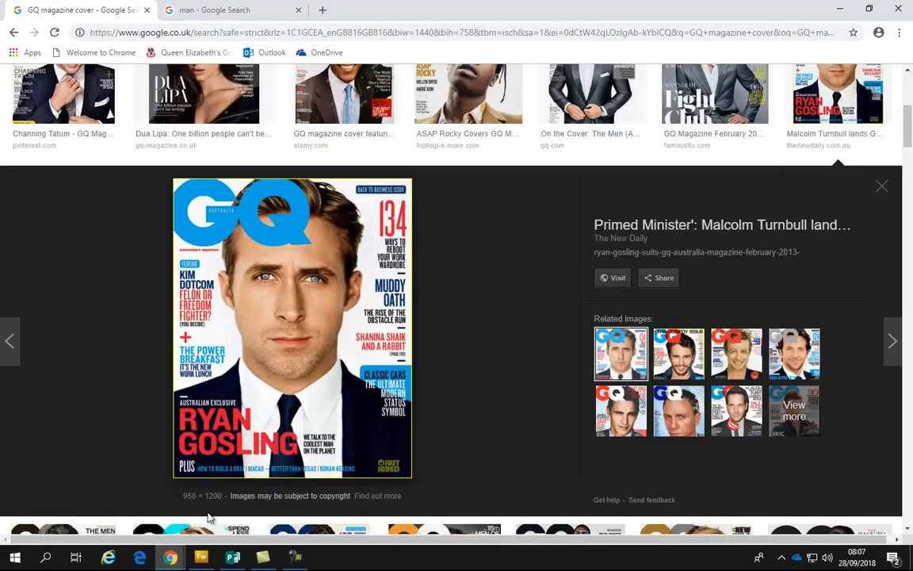
click(232, 558)
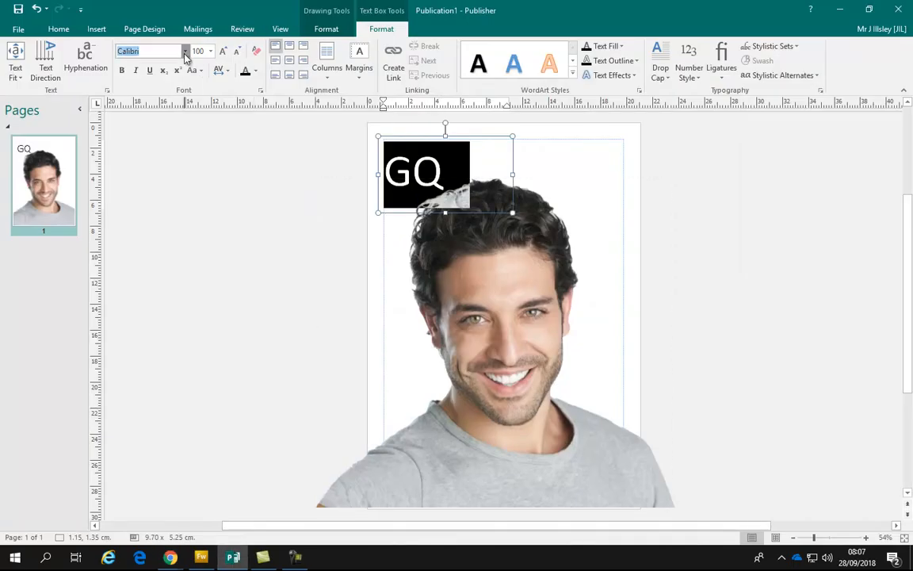
Set the GQ title's font to Folio XBd BT and its size to 150.
click(184, 51)
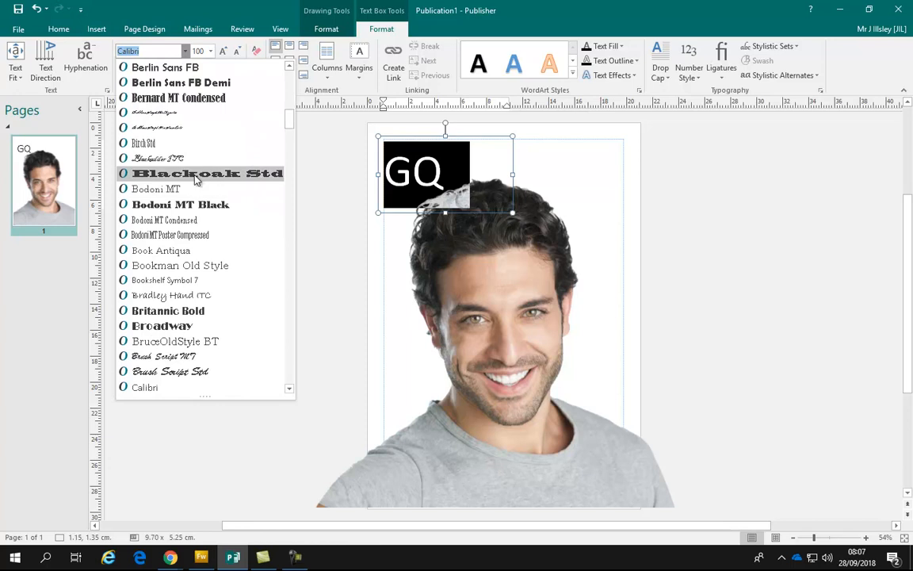
scroll(191, 204, down, 9)
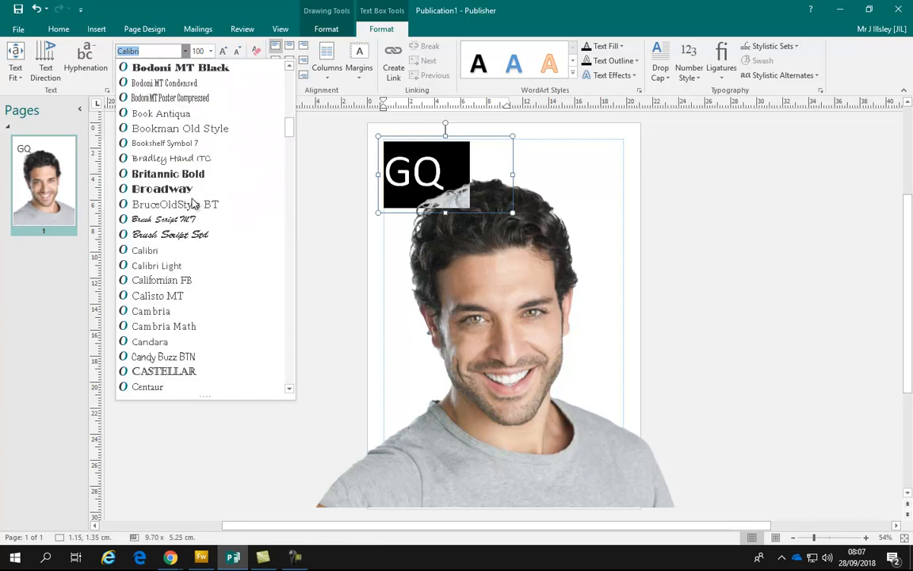
scroll(191, 204, down, 9)
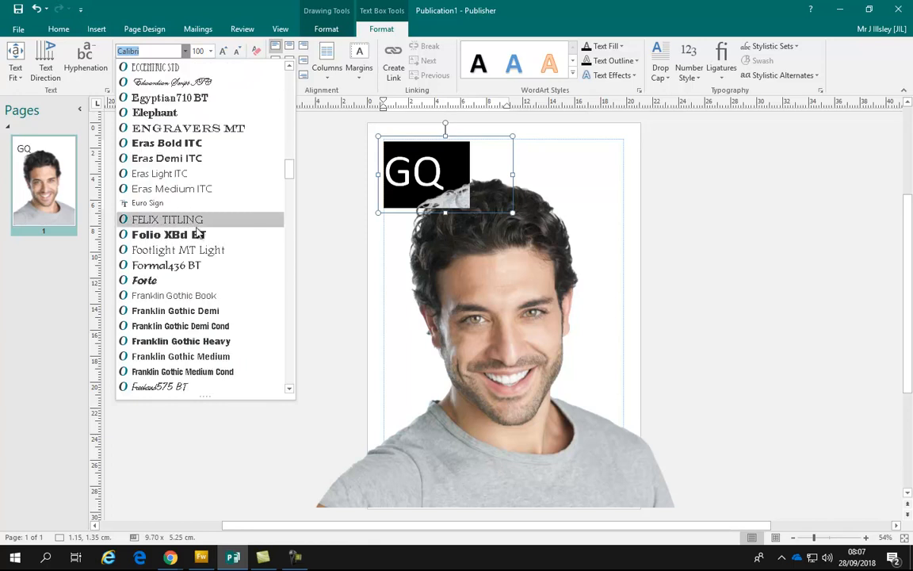
click(196, 236)
click(198, 51)
text(150)
key(Return)
Fit the GQ text box to about 12.21 × 7.23 cm near the page's top edge and apply the blue WordArt style.
drag(512, 212, 544, 239)
drag(429, 236, 425, 225)
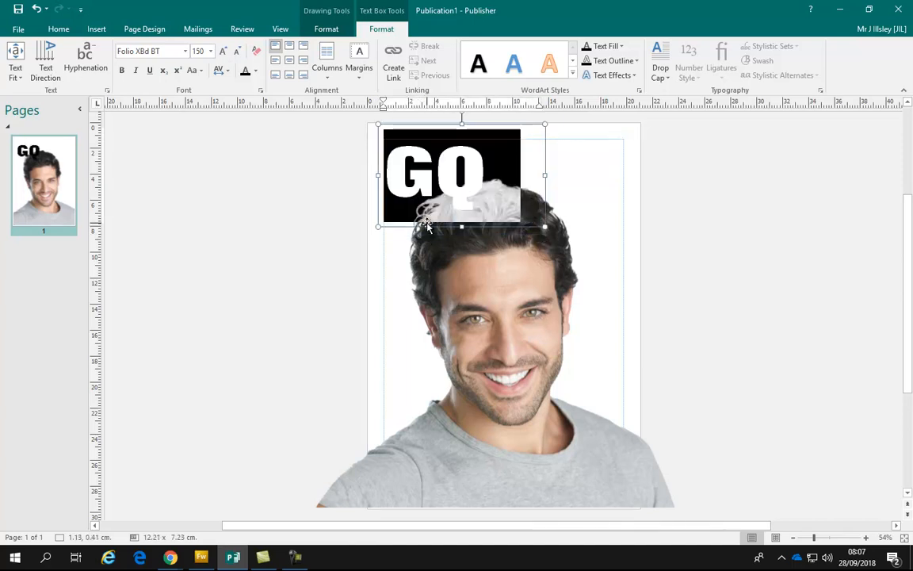
click(549, 63)
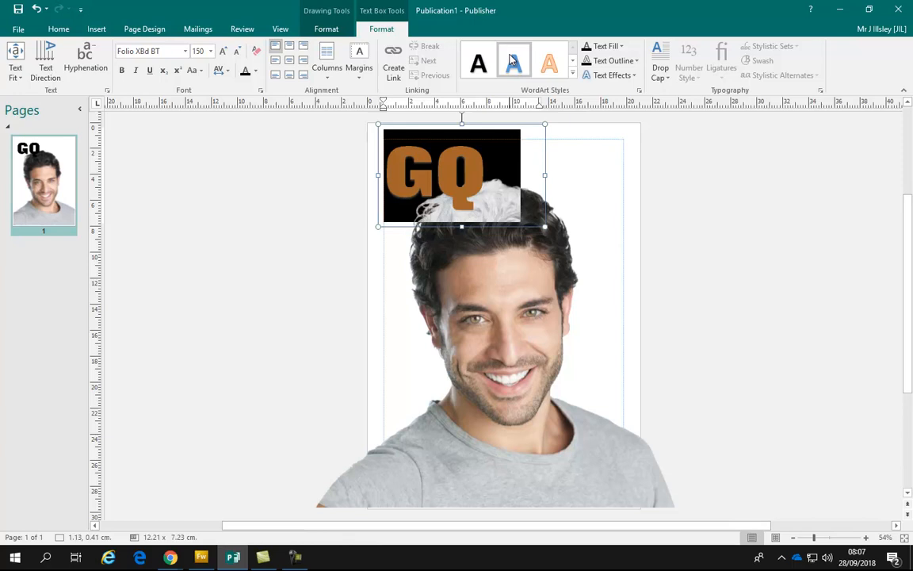
click(754, 299)
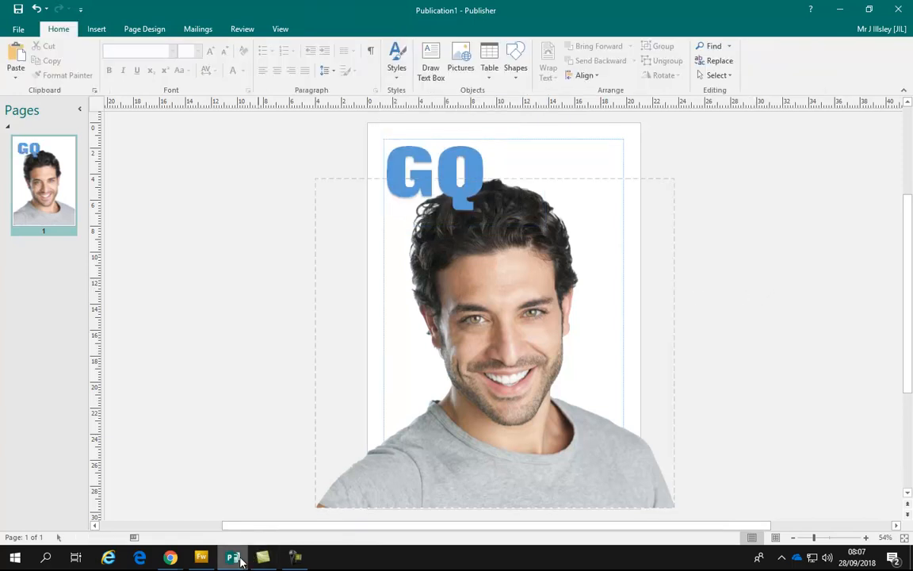
Examine in Chrome how the title and head overlap on the GQ reference cover, and return to Publisher.
mouse_move(171, 558)
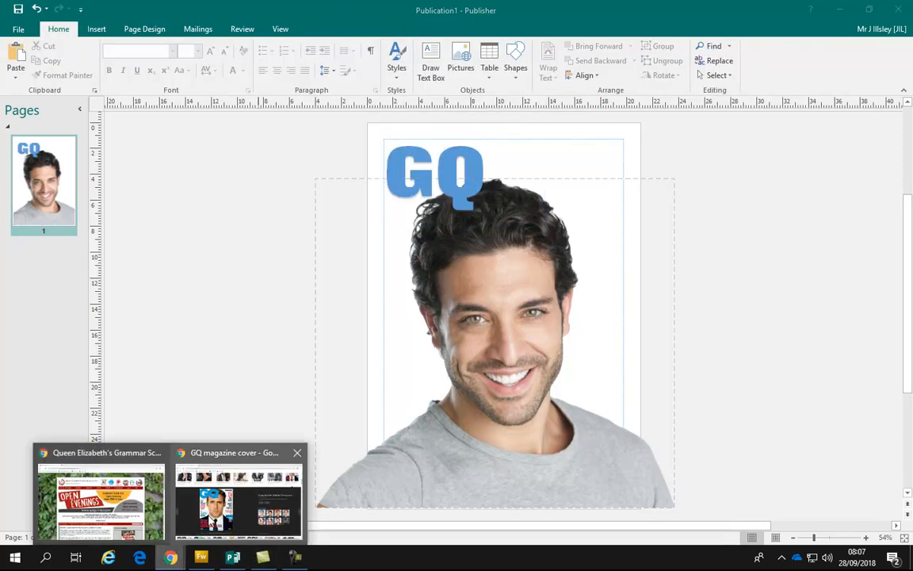
click(213, 520)
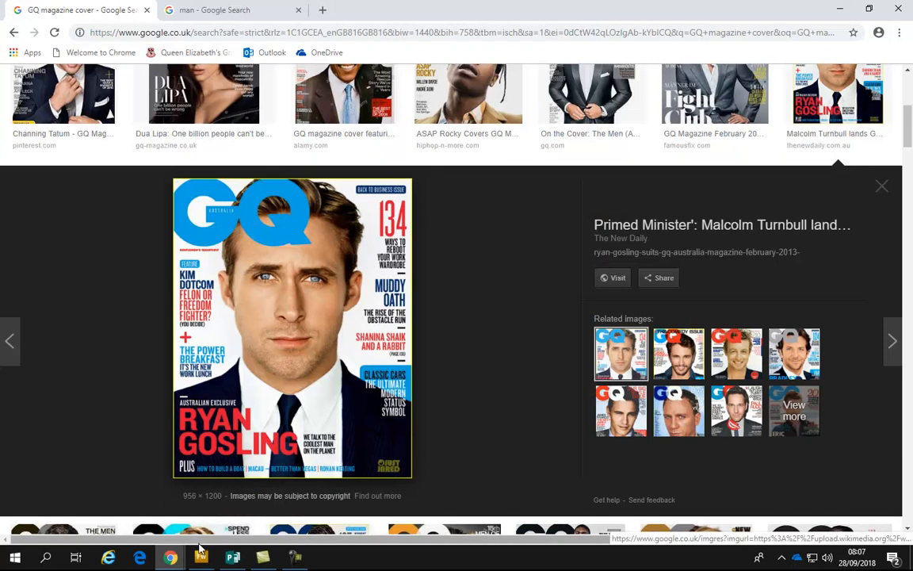
click(233, 558)
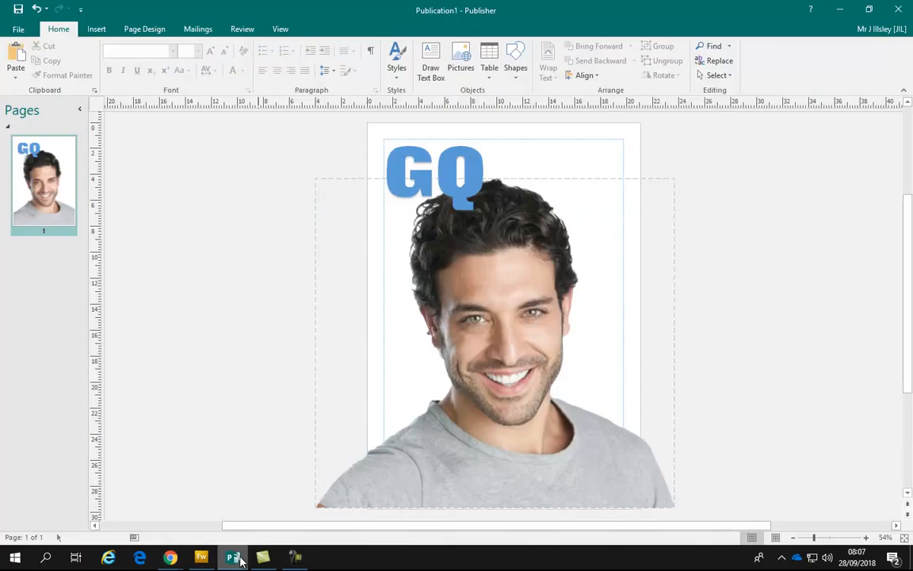
Try placing the man's picture in front of the GQ title, and send it back behind the title.
click(527, 304)
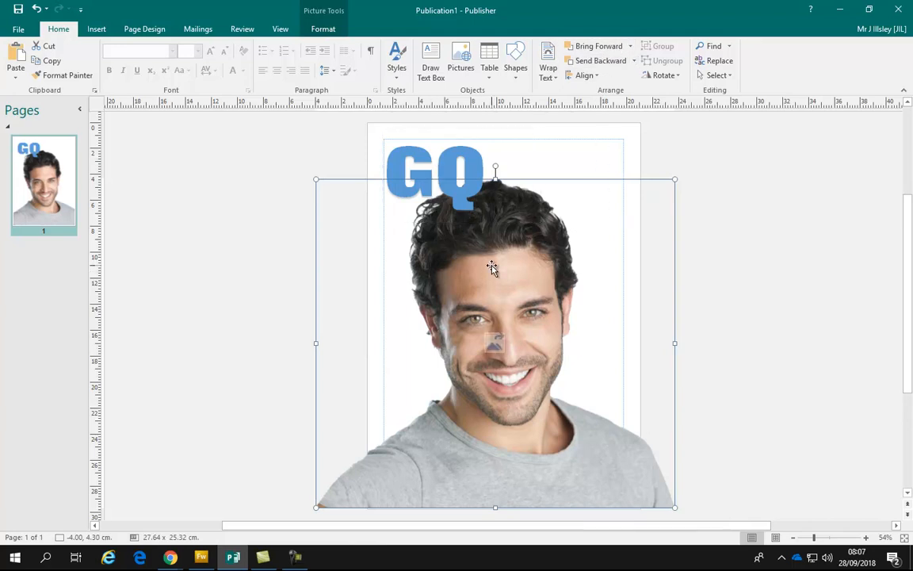
click(630, 46)
click(623, 78)
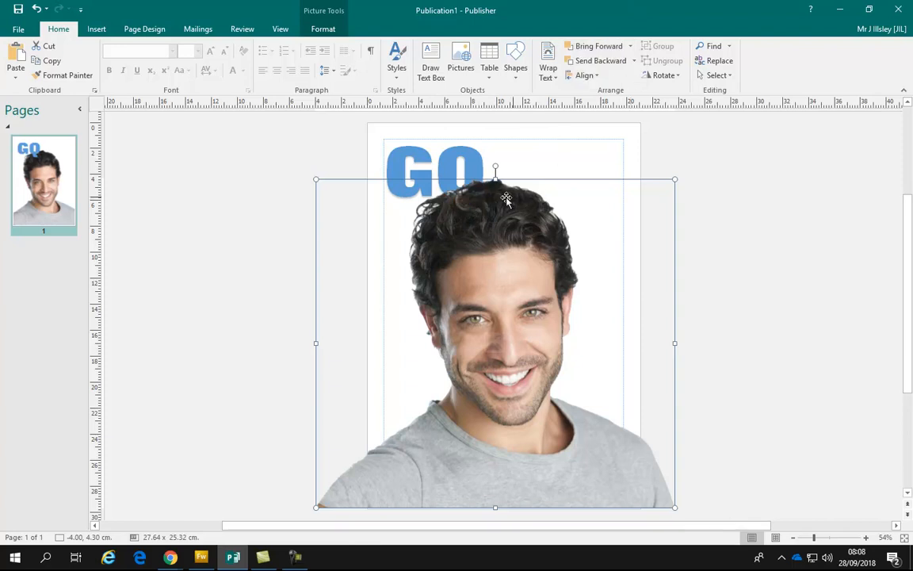
click(635, 61)
click(619, 91)
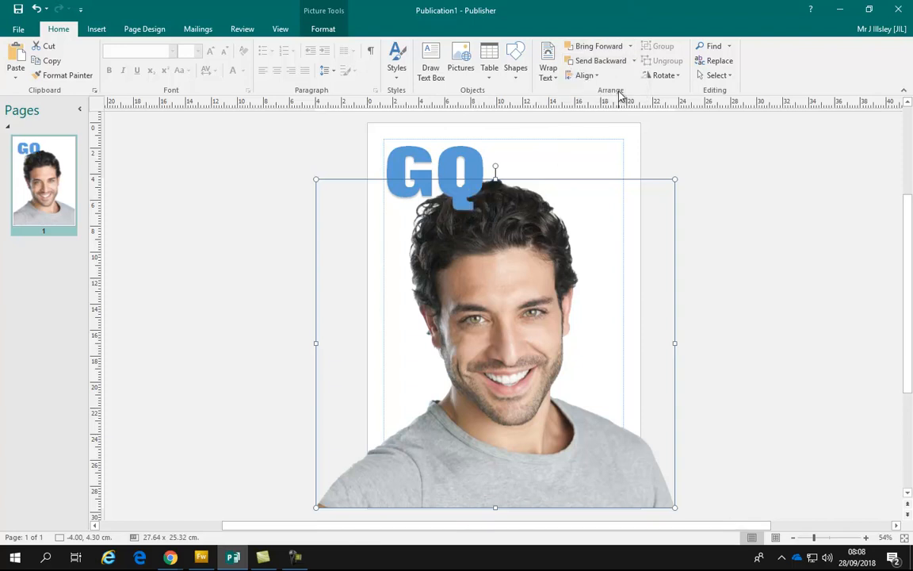